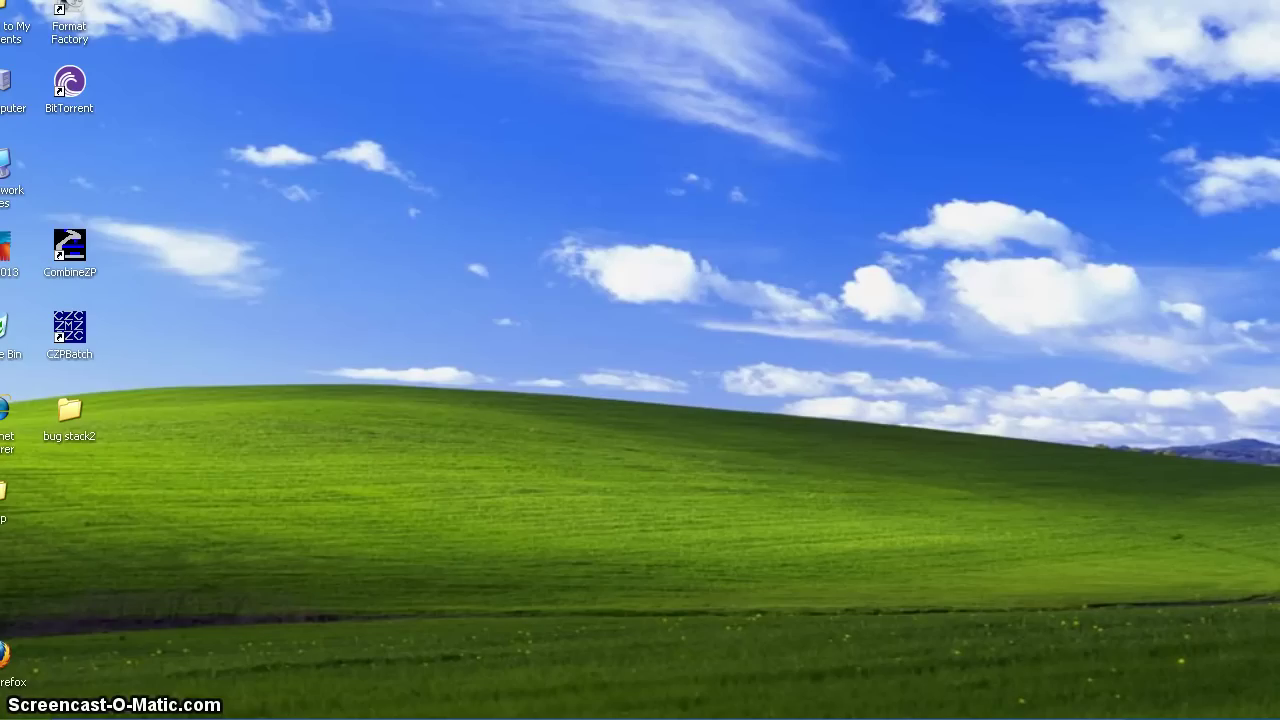
- Preview the beetle frames in the bug stack2 folder, starting from IMG_8477, then close the folder
double_click(72, 418)
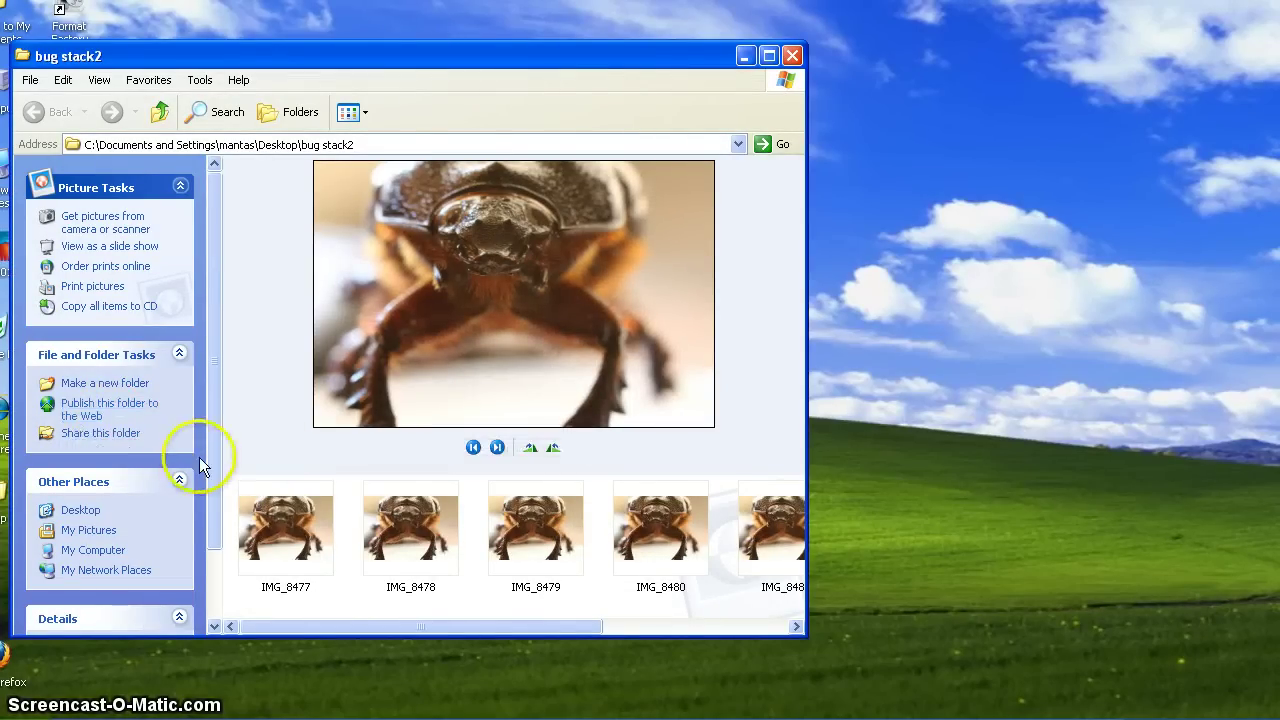
double_click(269, 533)
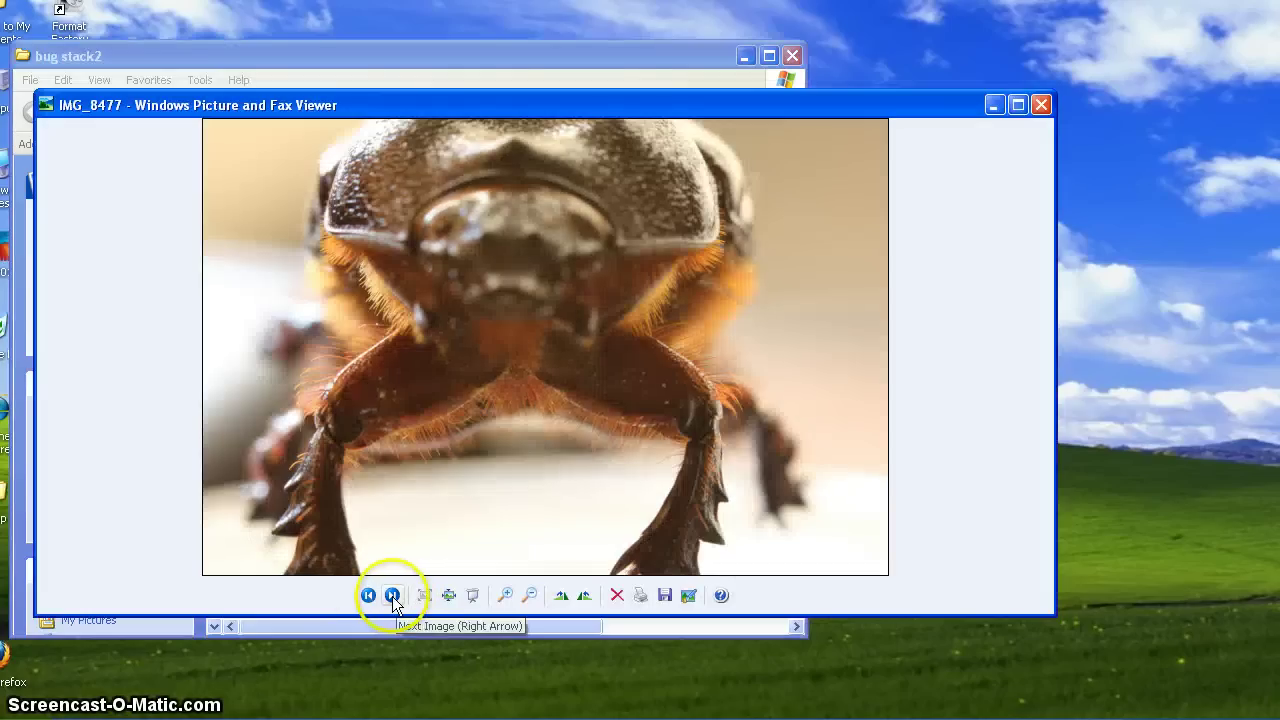
left_click(392, 596)
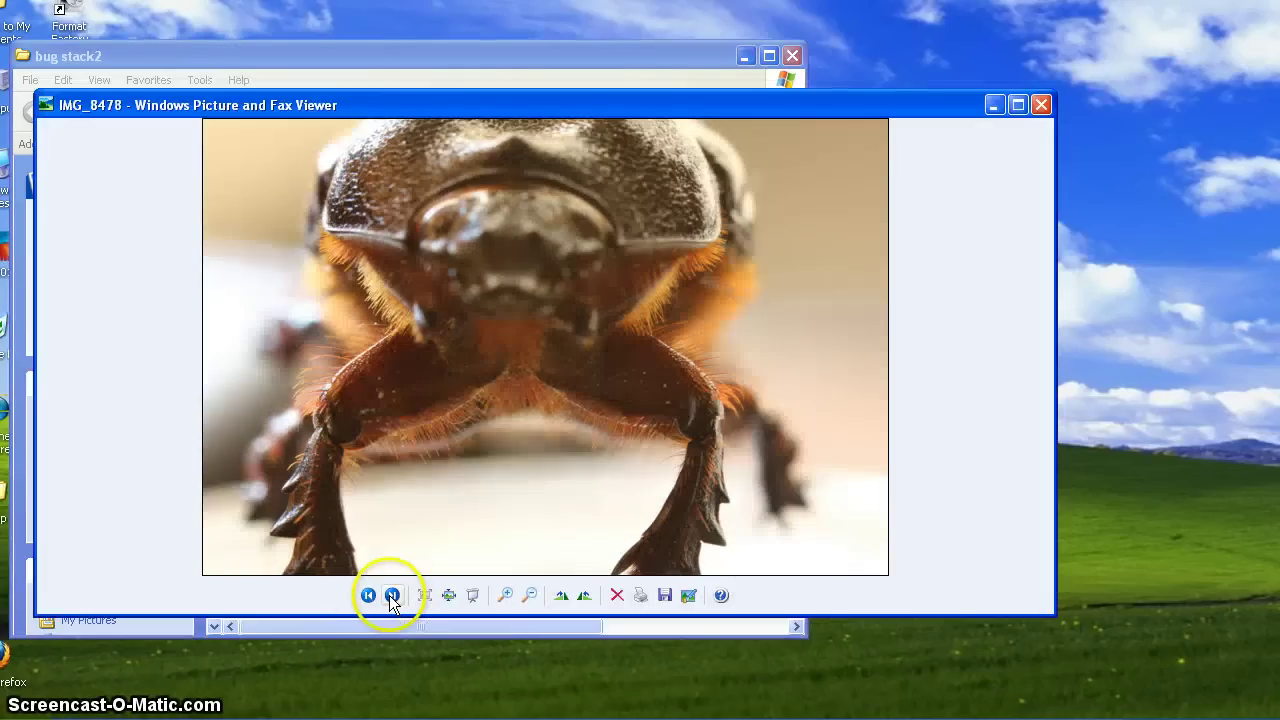
left_click(391, 596)
left_click(391, 596)
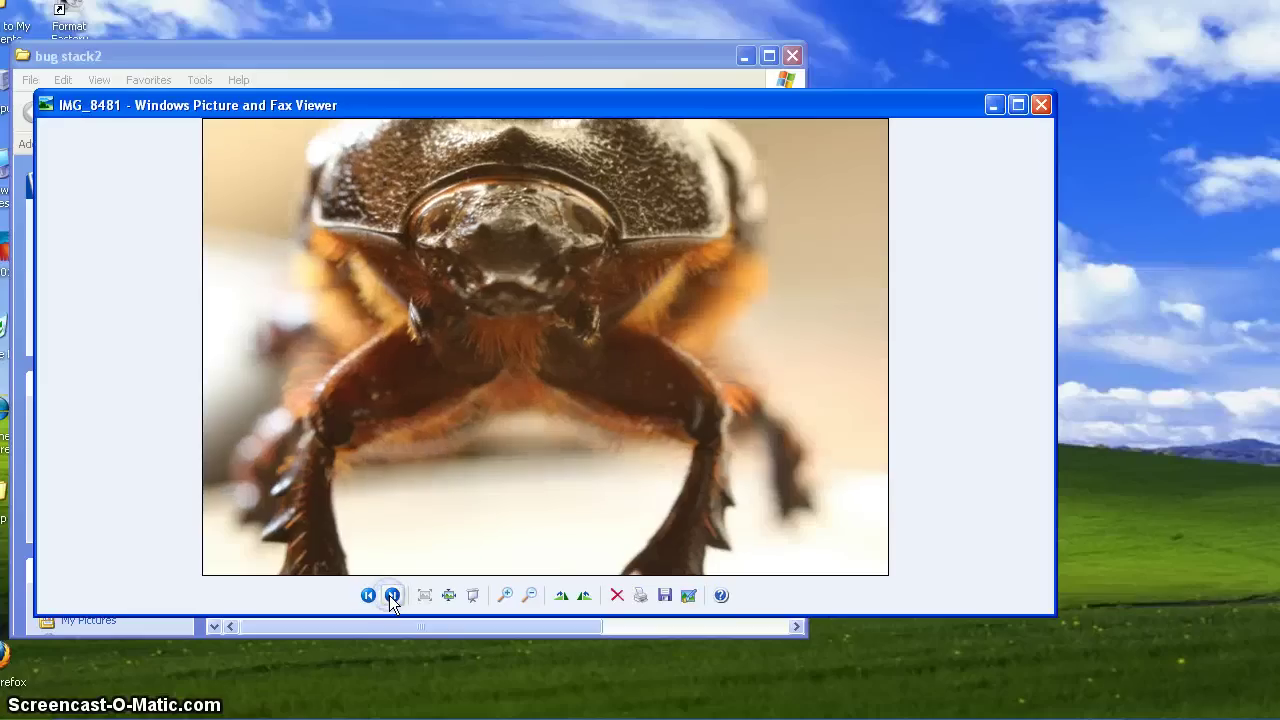
left_click(391, 596)
left_click(391, 596)
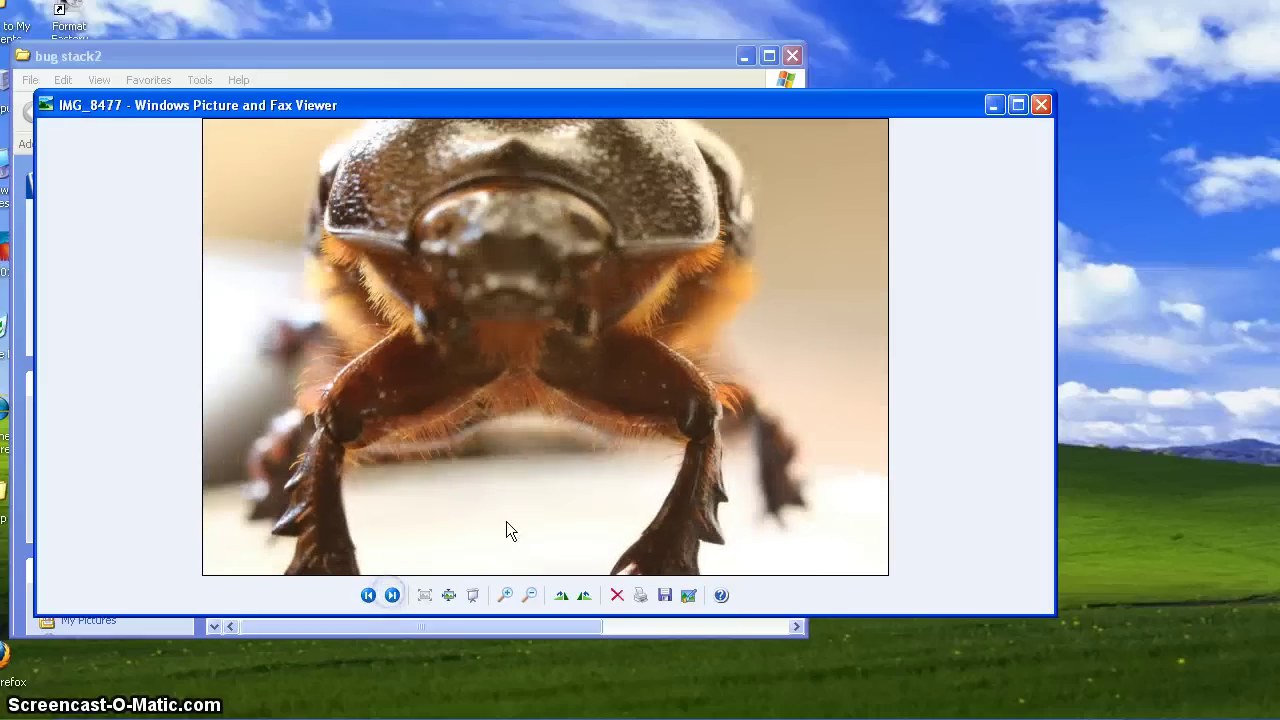
left_click(1040, 106)
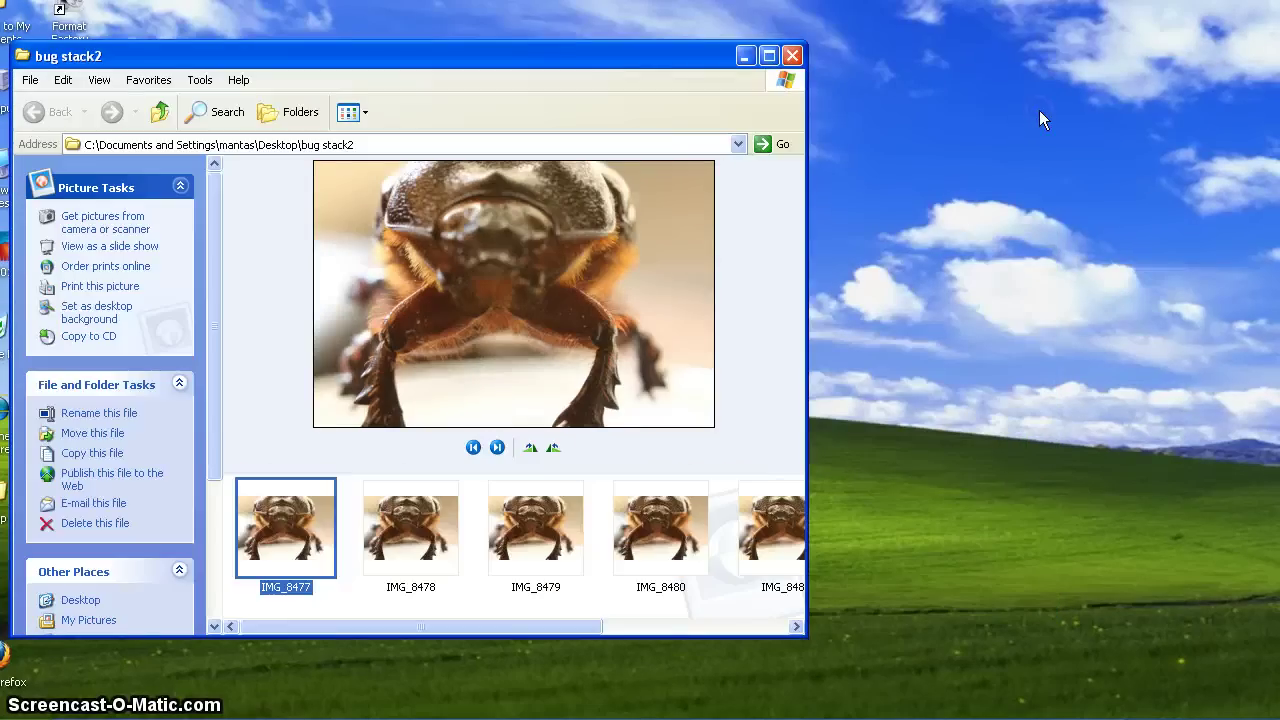
left_click(792, 56)
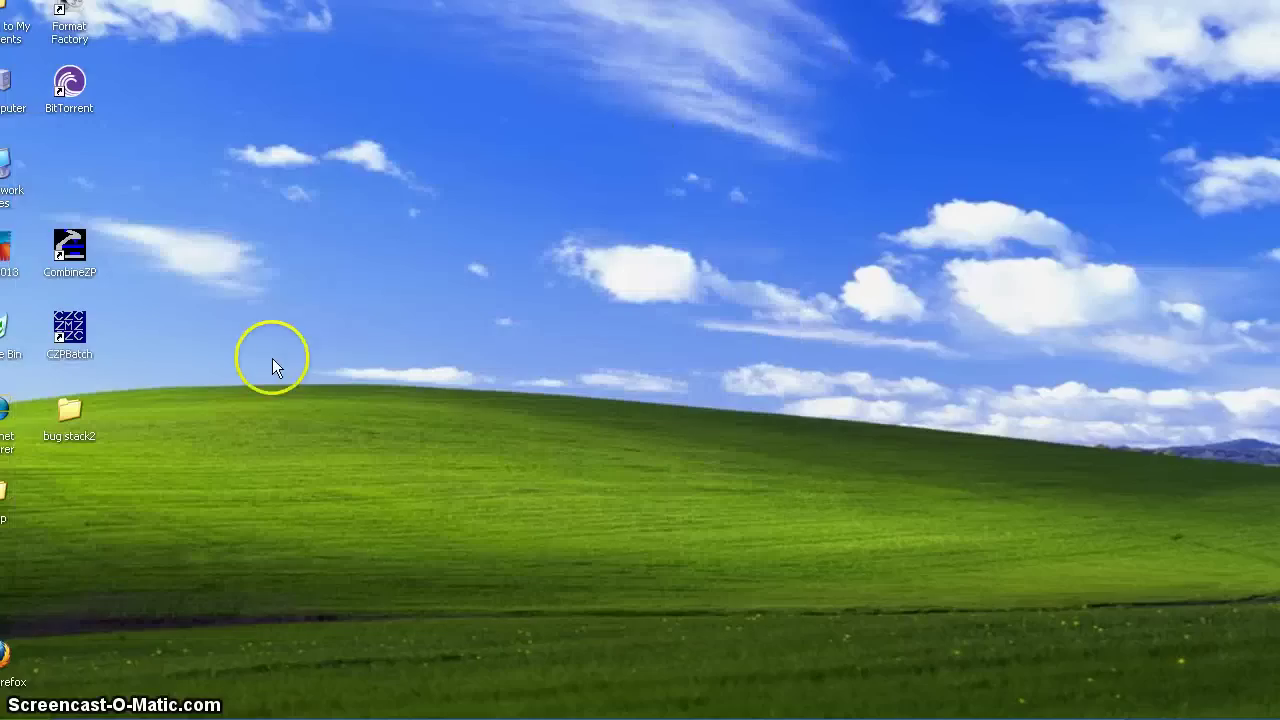
- Launch CombineZP and load all seven bug stack2 IMG files as a new stack
double_click(75, 265)
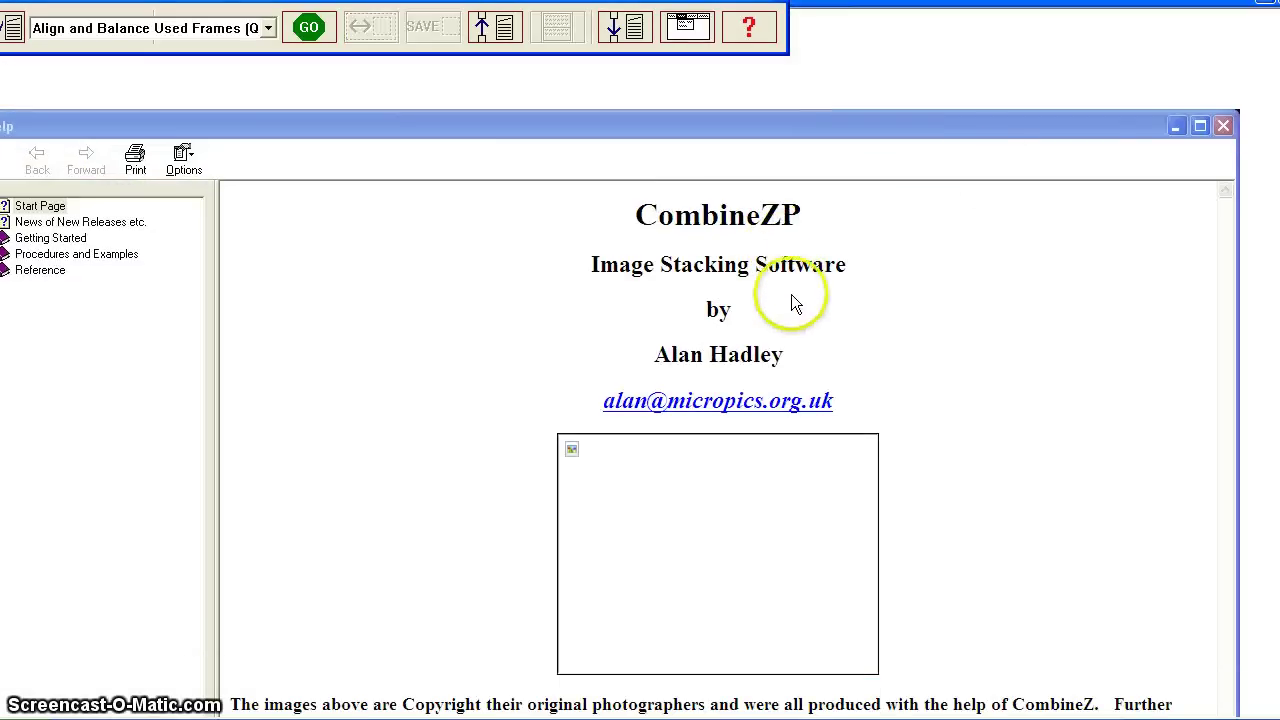
left_click(1223, 125)
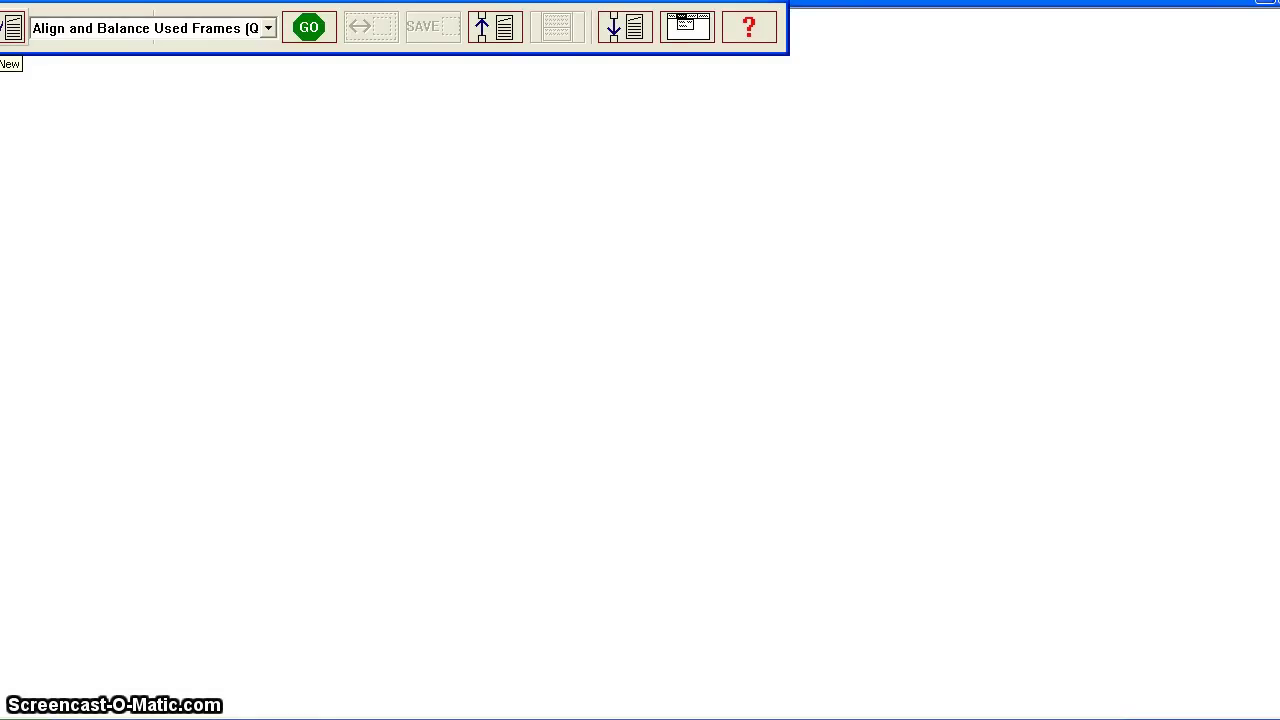
left_click(12, 30)
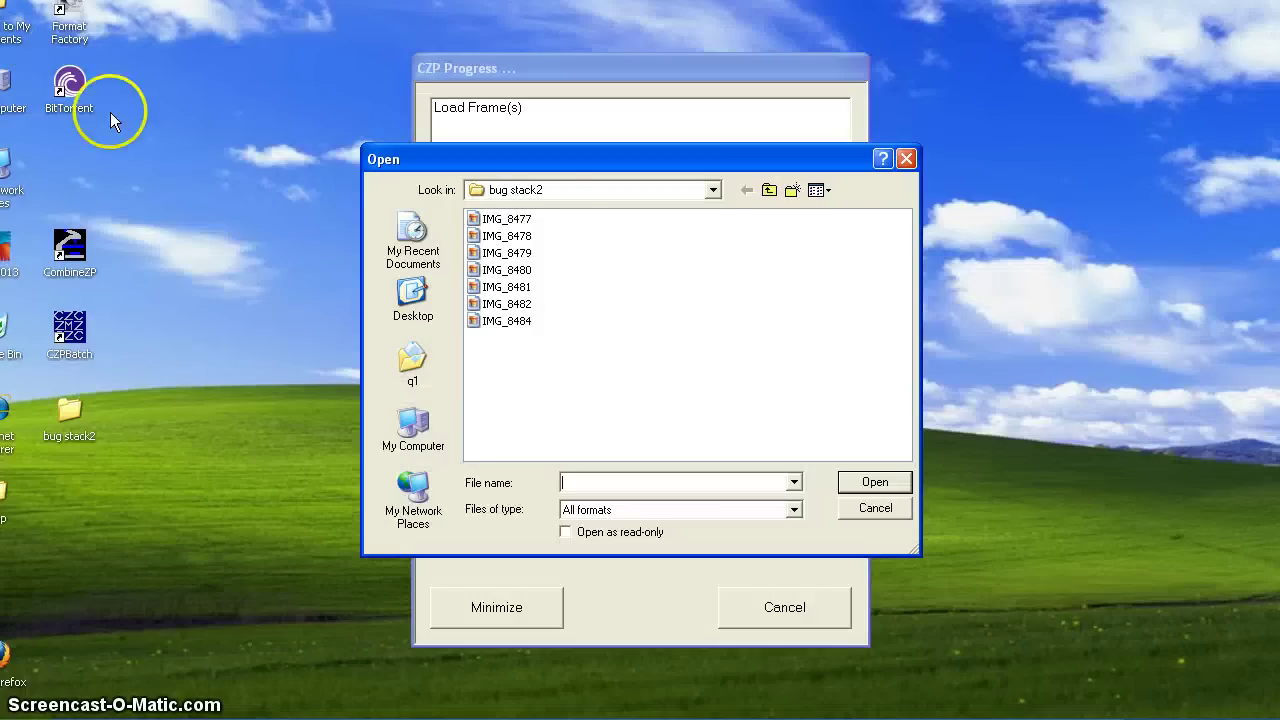
left_click_drag(549, 214, 455, 345)
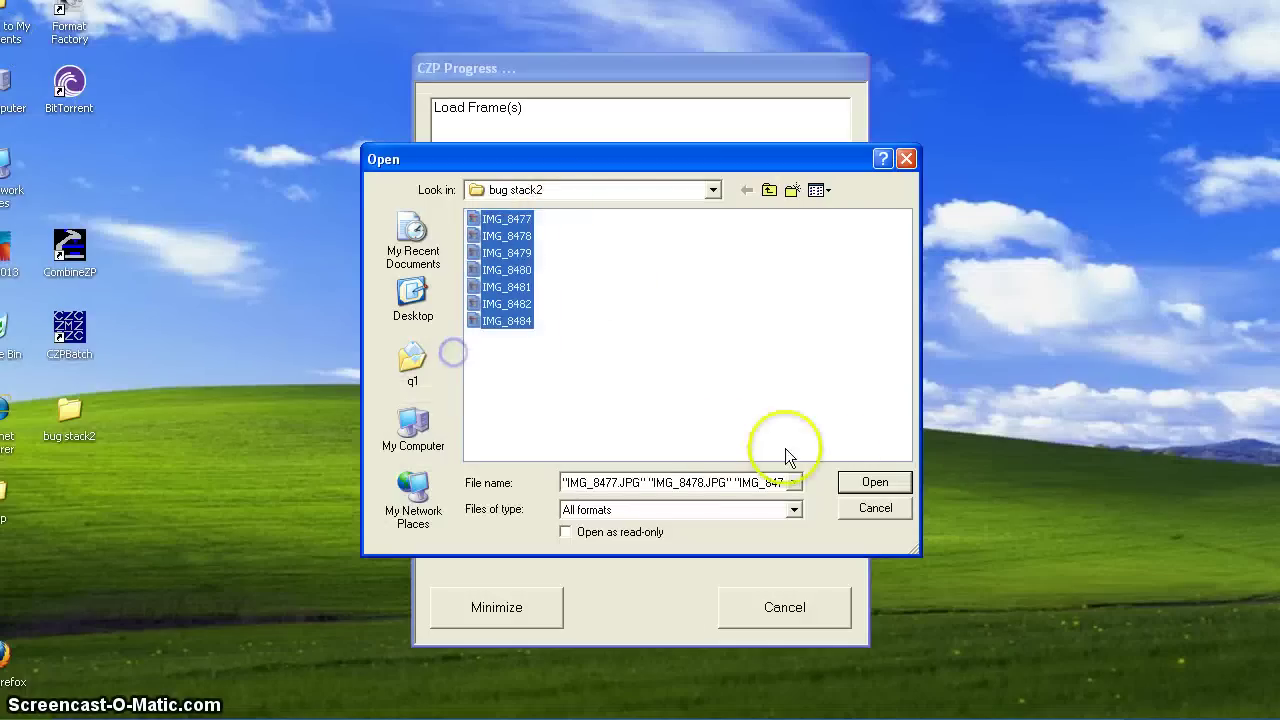
left_click(860, 484)
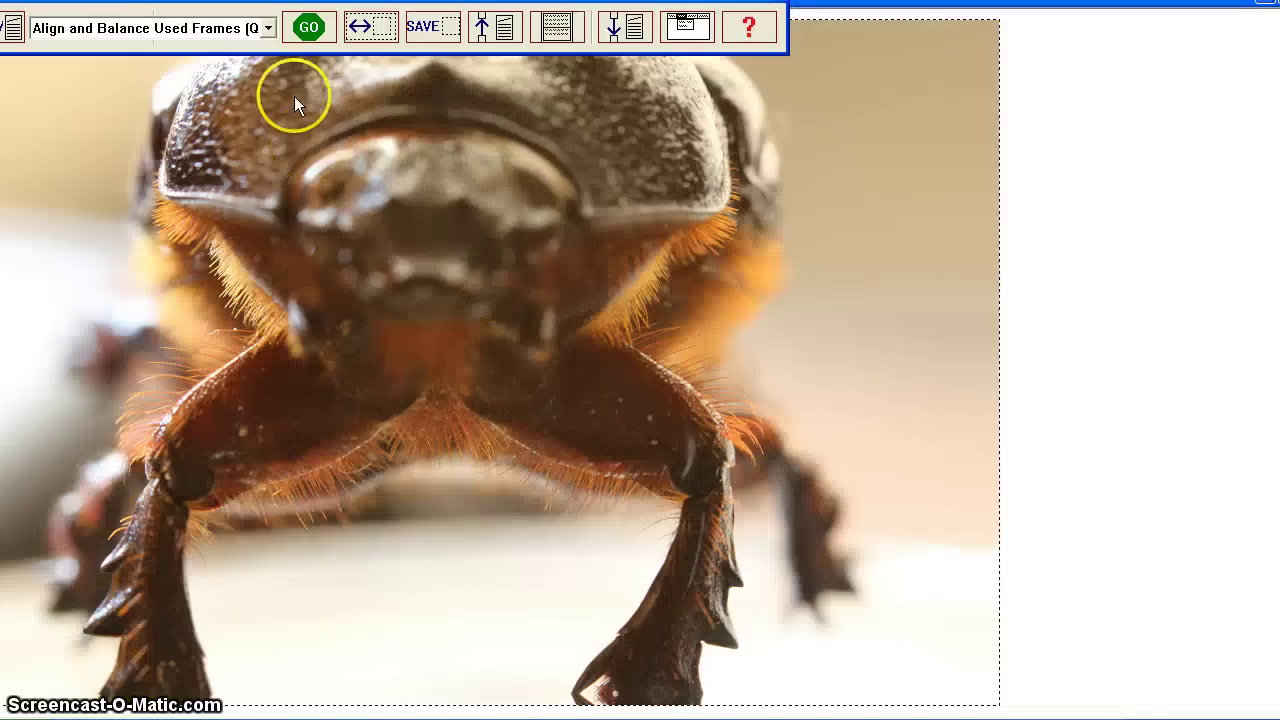
- Run the All Methods macro on the seven loaded beetle frames
left_click(268, 28)
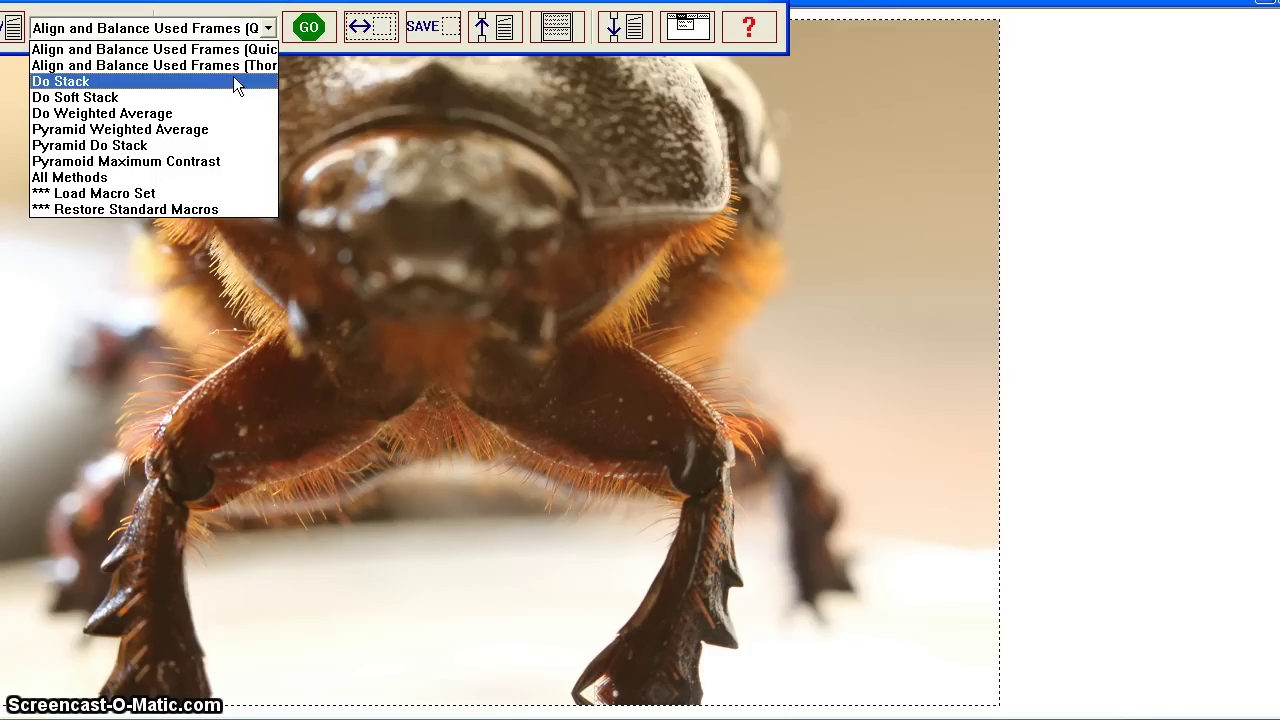
left_click(217, 183)
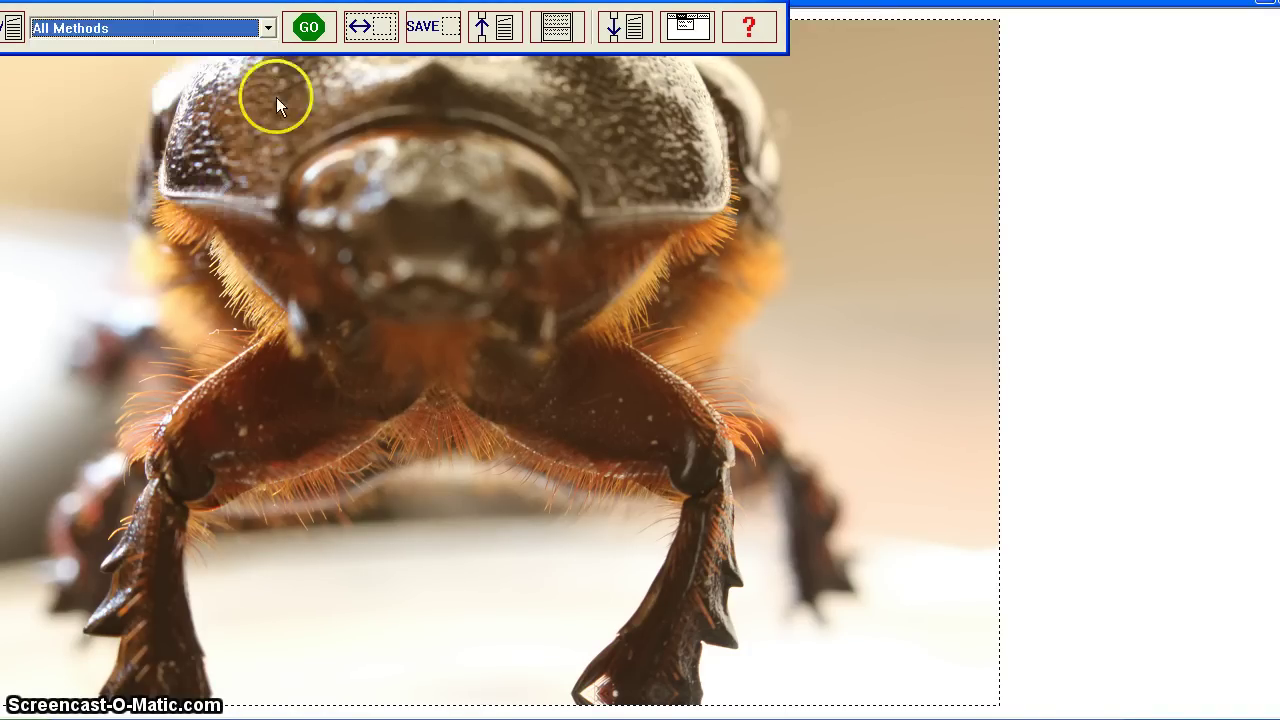
left_click(301, 33)
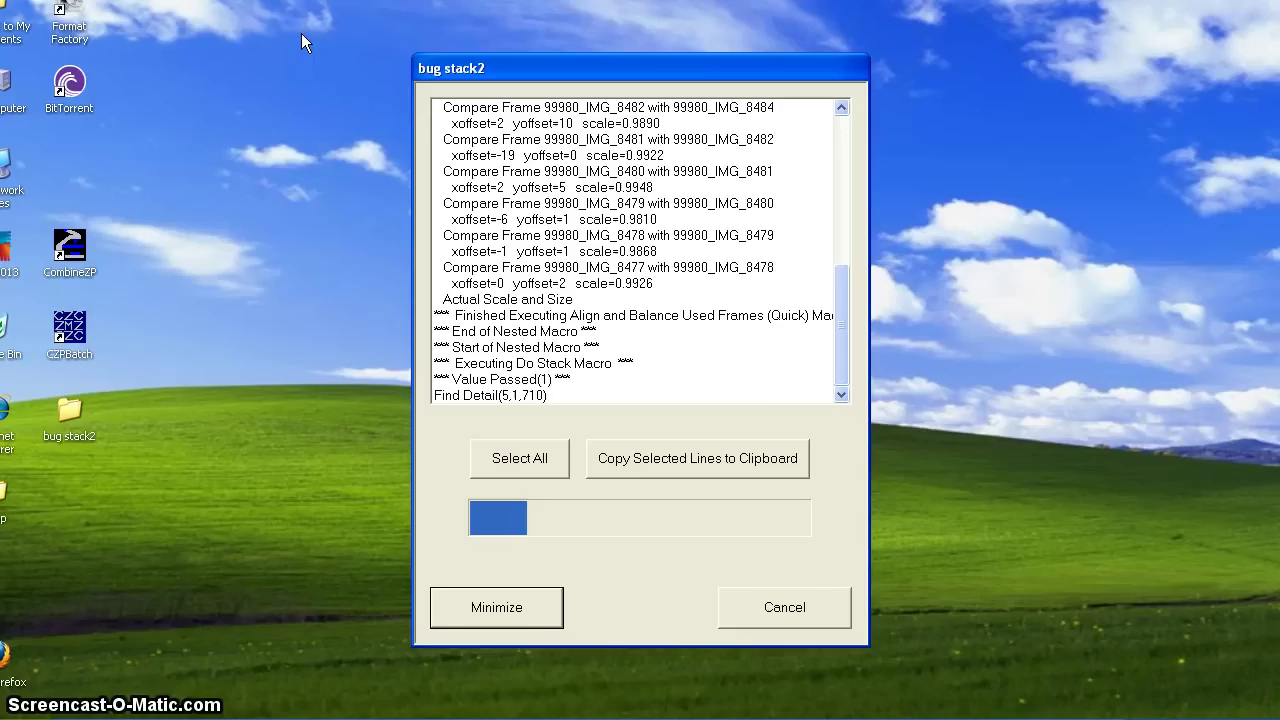
- Minimize the stacking progress window and wait for the All Methods result to appear
left_click(503, 610)
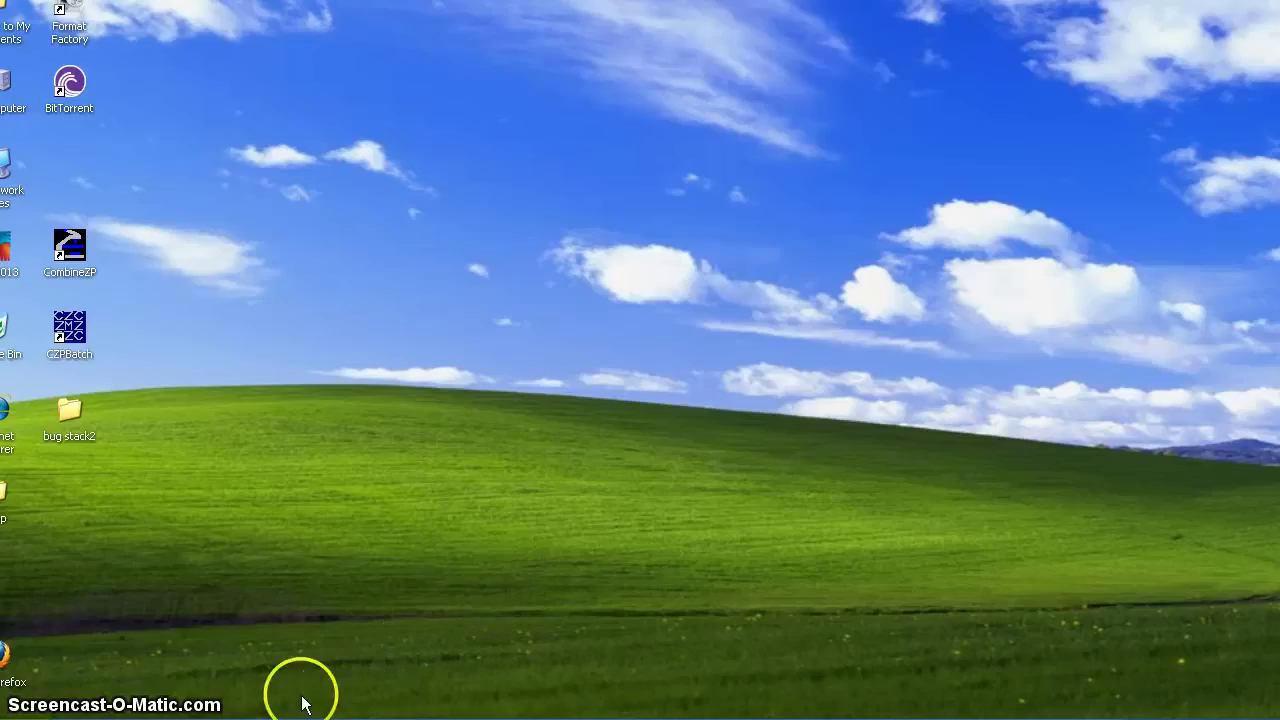
left_click(658, 349)
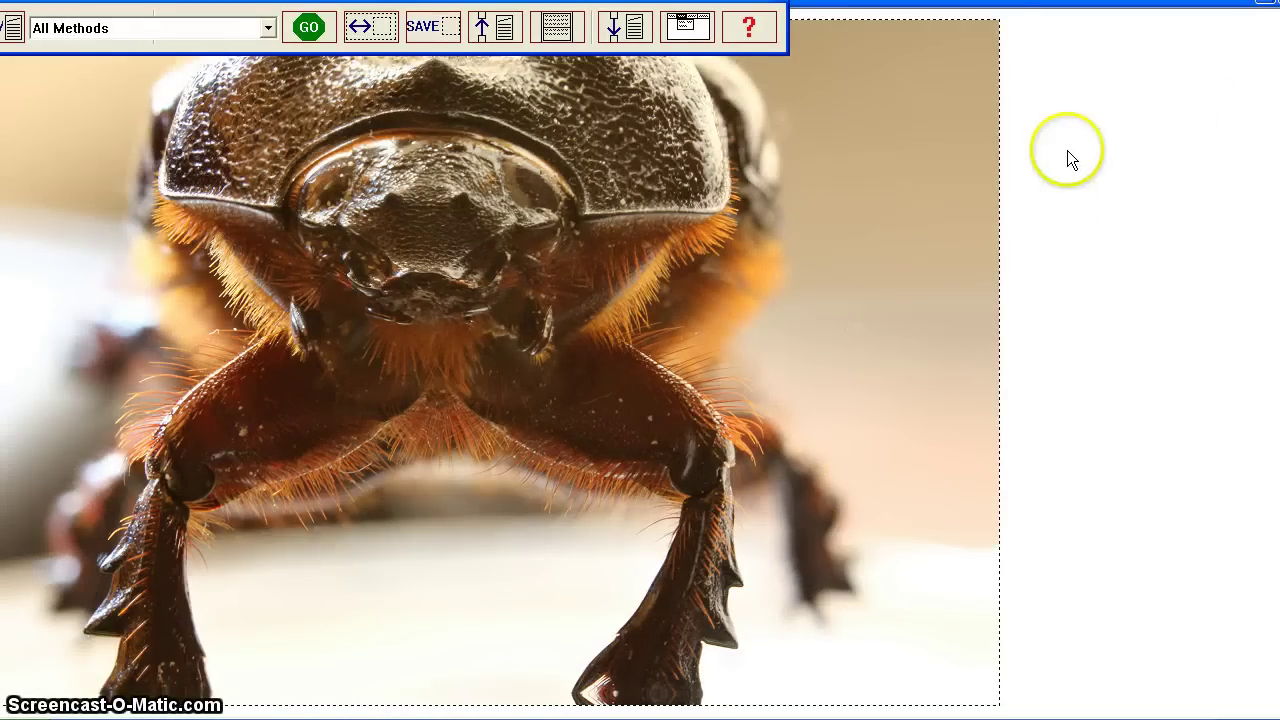
- Save the stacked beetle image as JPEG 'aaa' at 100% quality
left_click(432, 30)
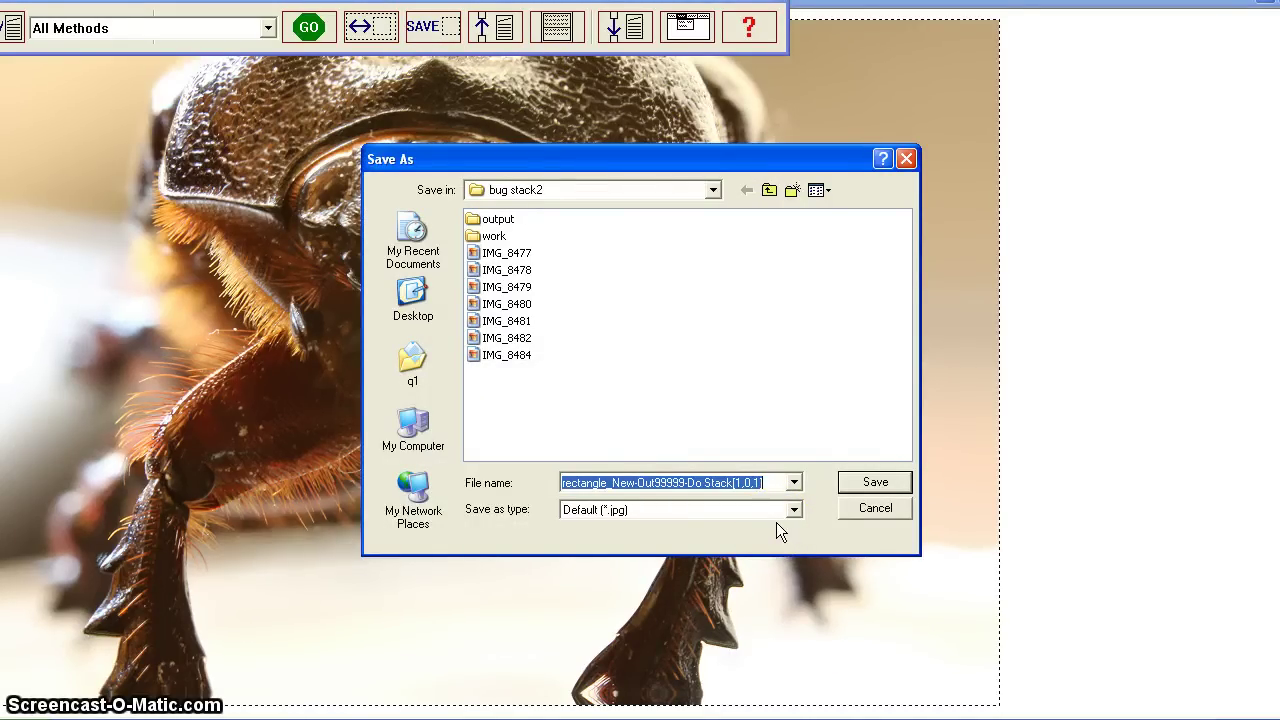
type("aaa")
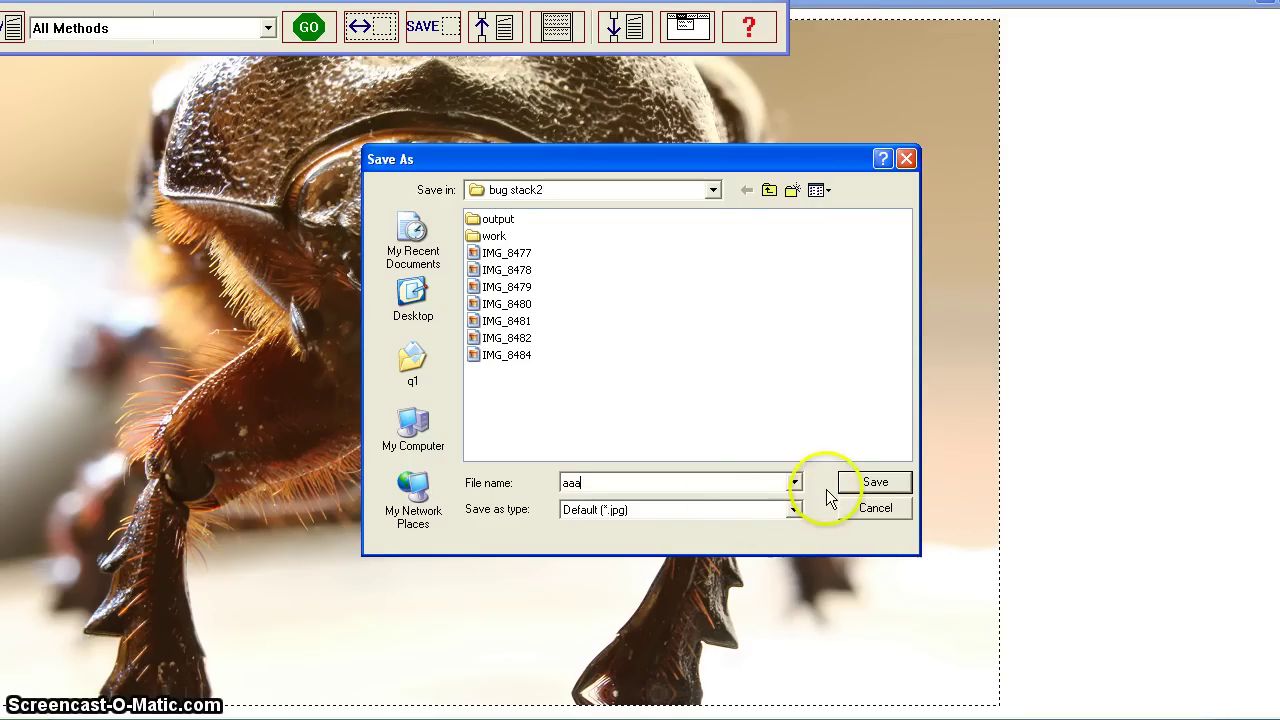
left_click(875, 483)
left_click(843, 357)
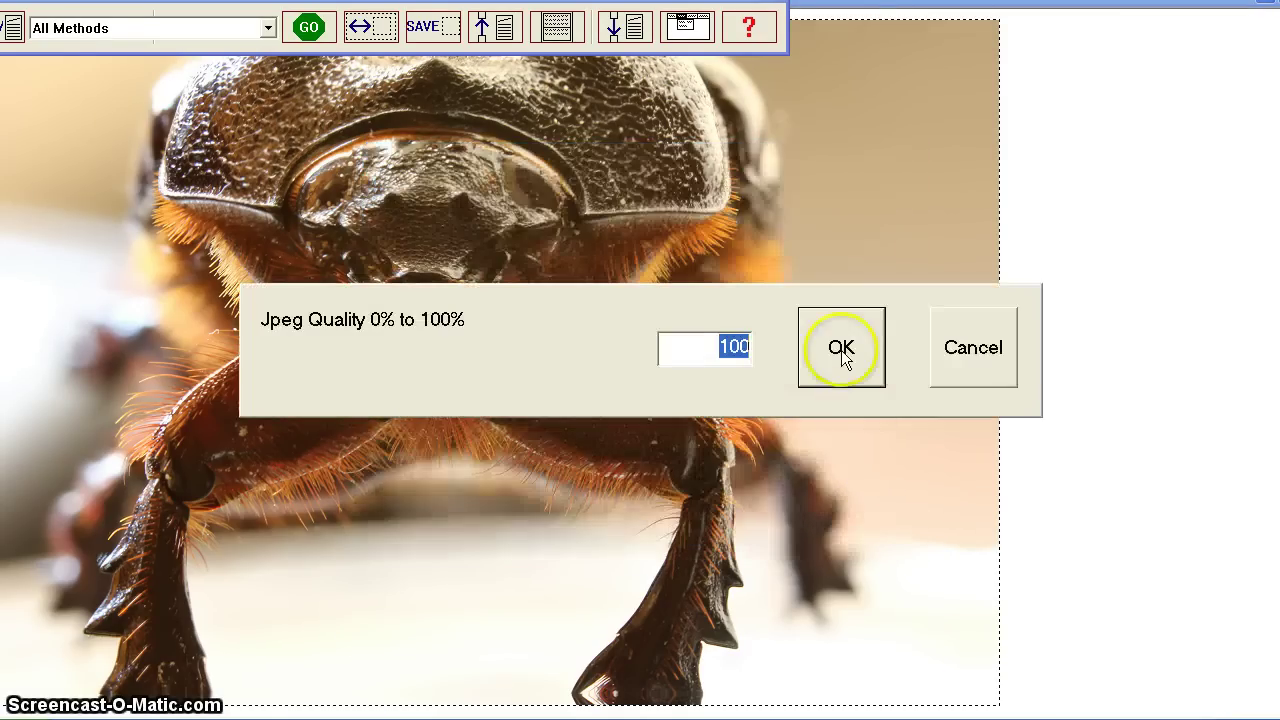
left_click(843, 357)
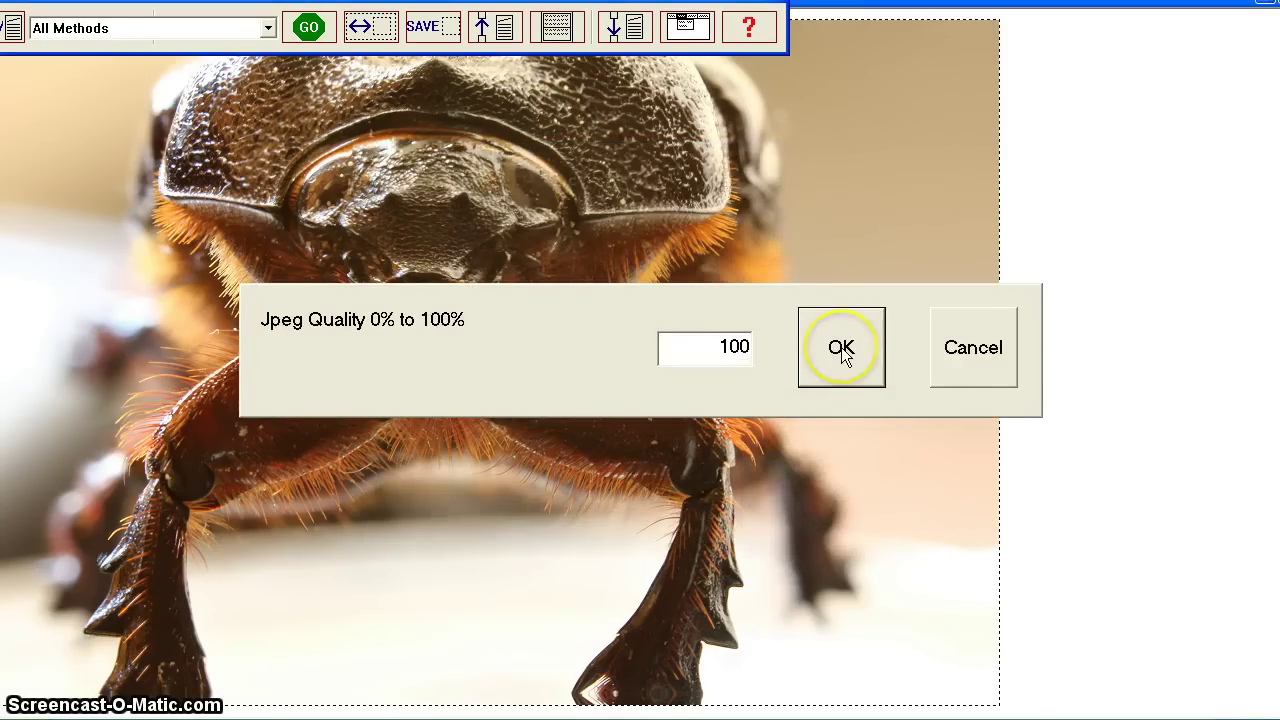
- Quit CombineZP without saving anything further
left_click(1190, 78)
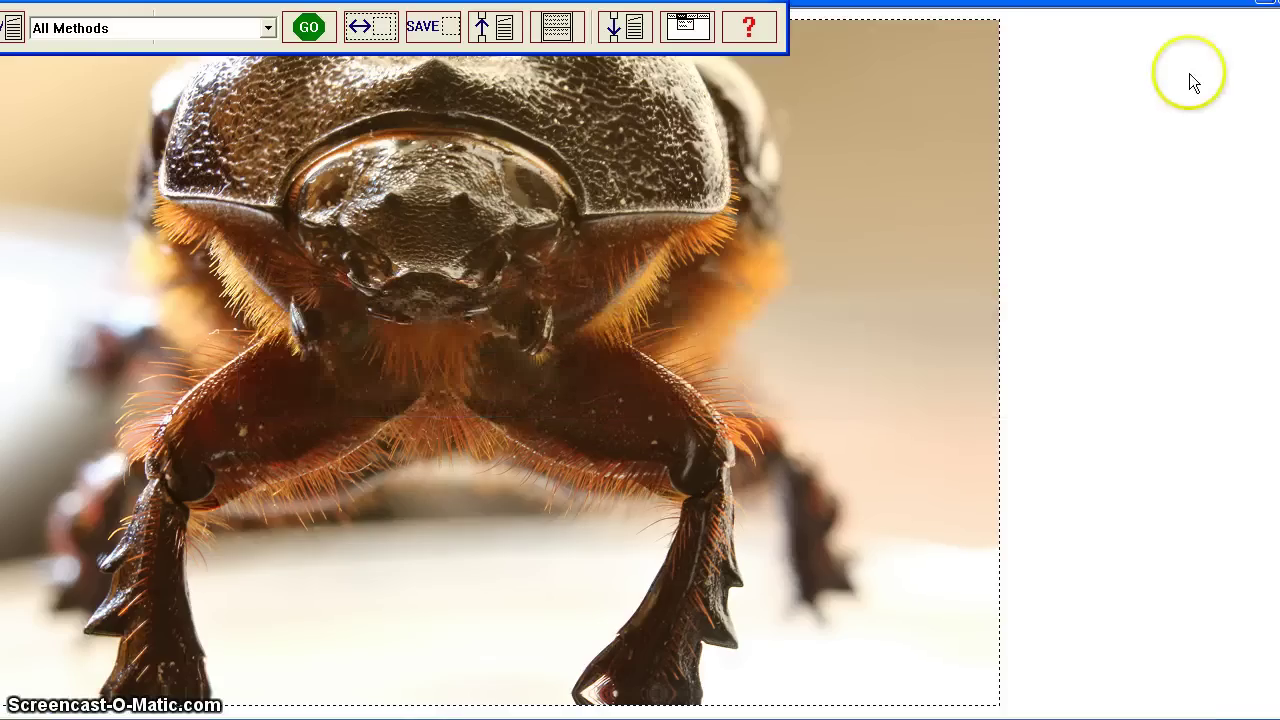
left_click(1265, 3)
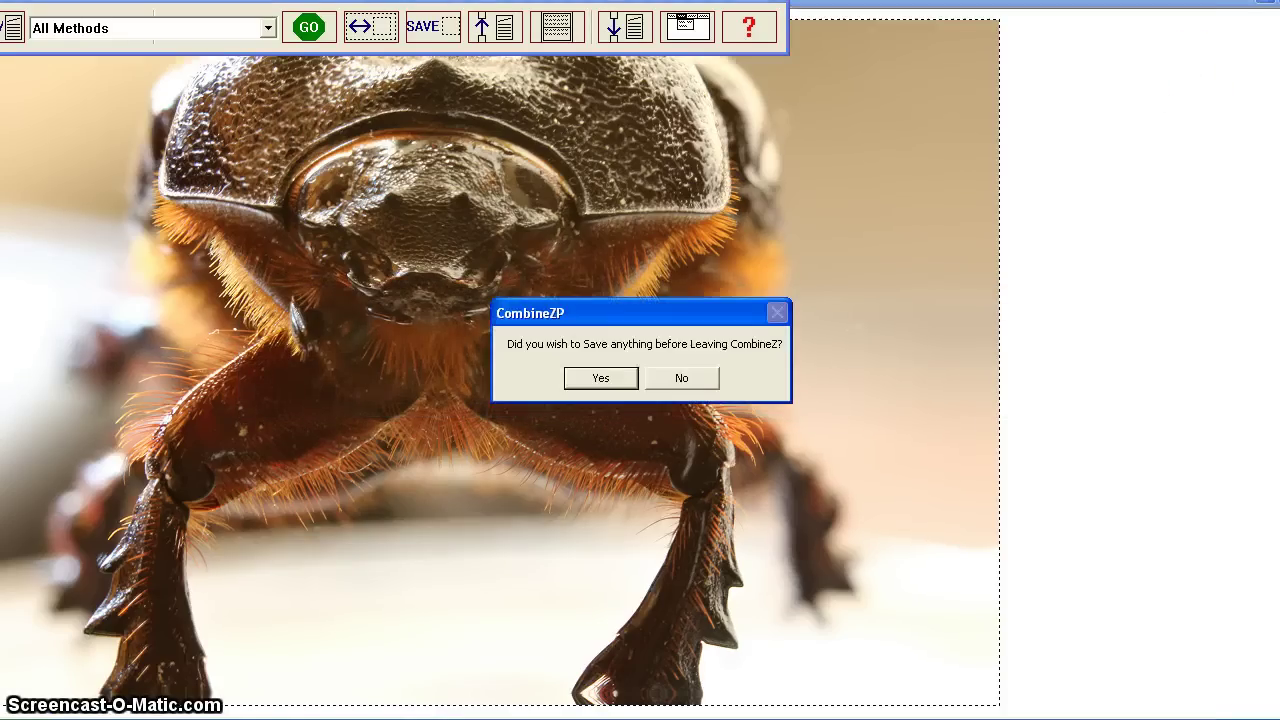
left_click(682, 378)
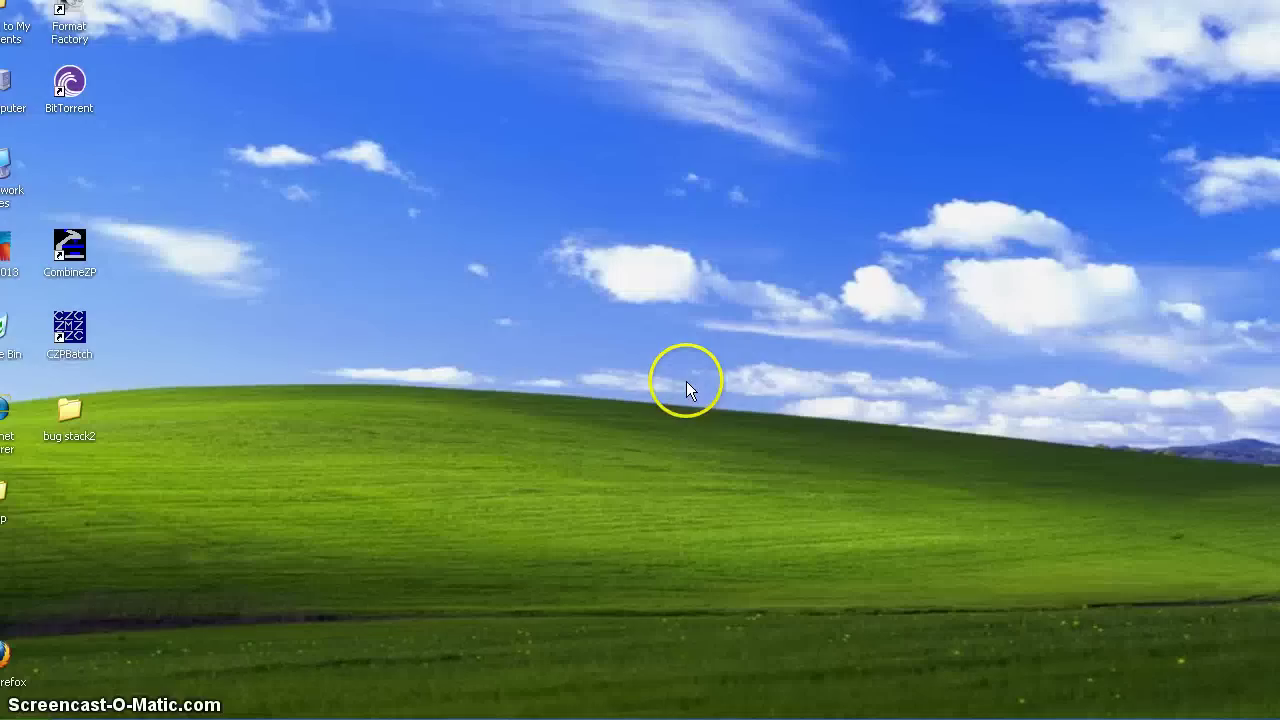
- Open the maximized bug stack2 output folder and view the first stacked result
double_click(72, 423)
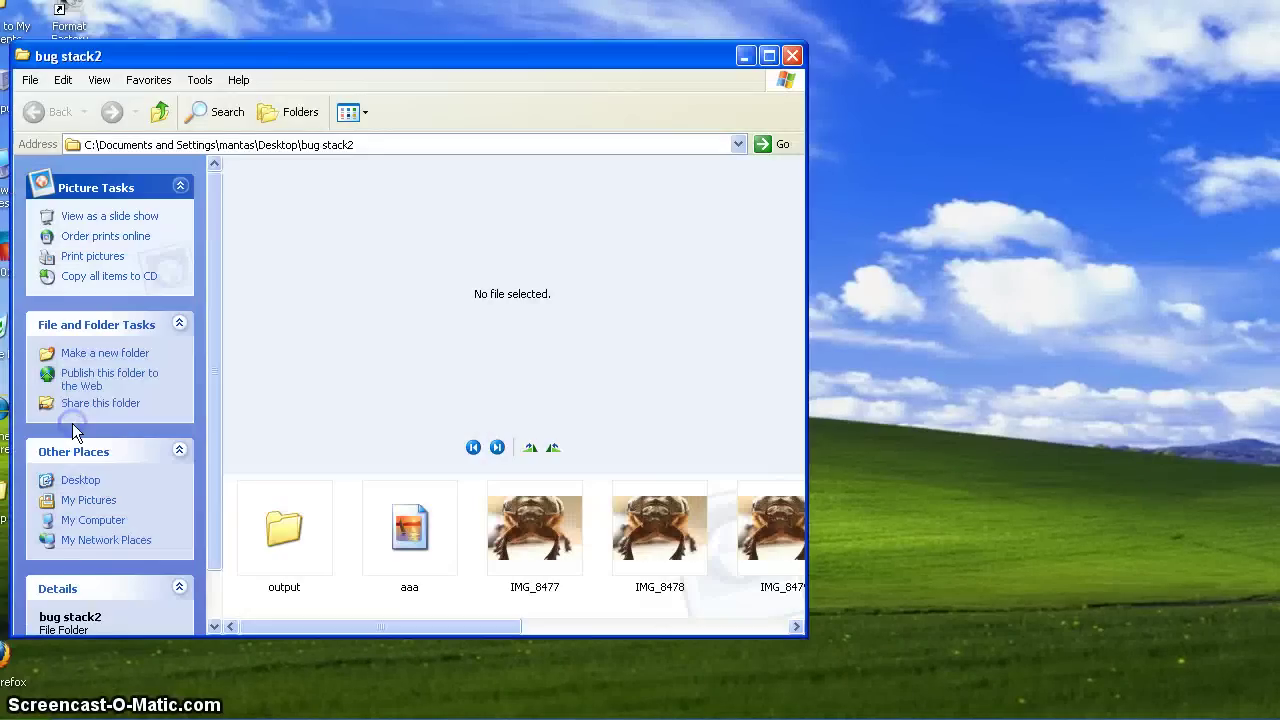
left_click(771, 55)
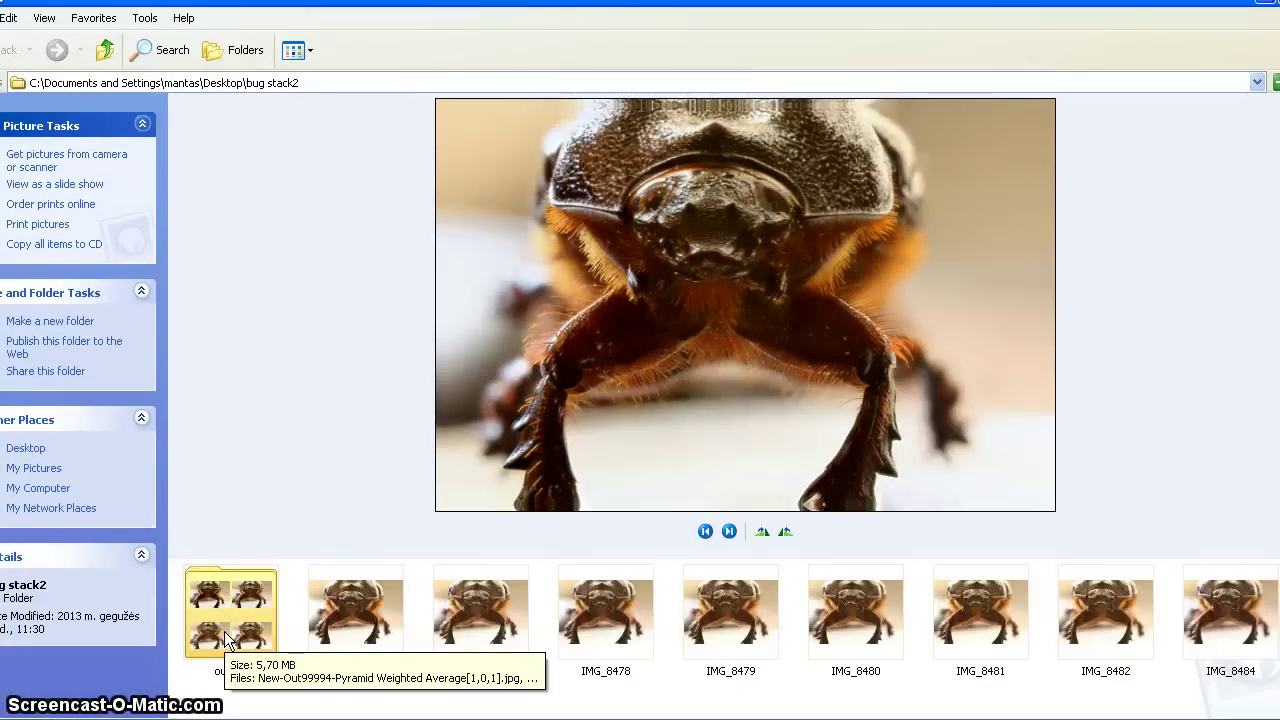
double_click(224, 631)
double_click(232, 635)
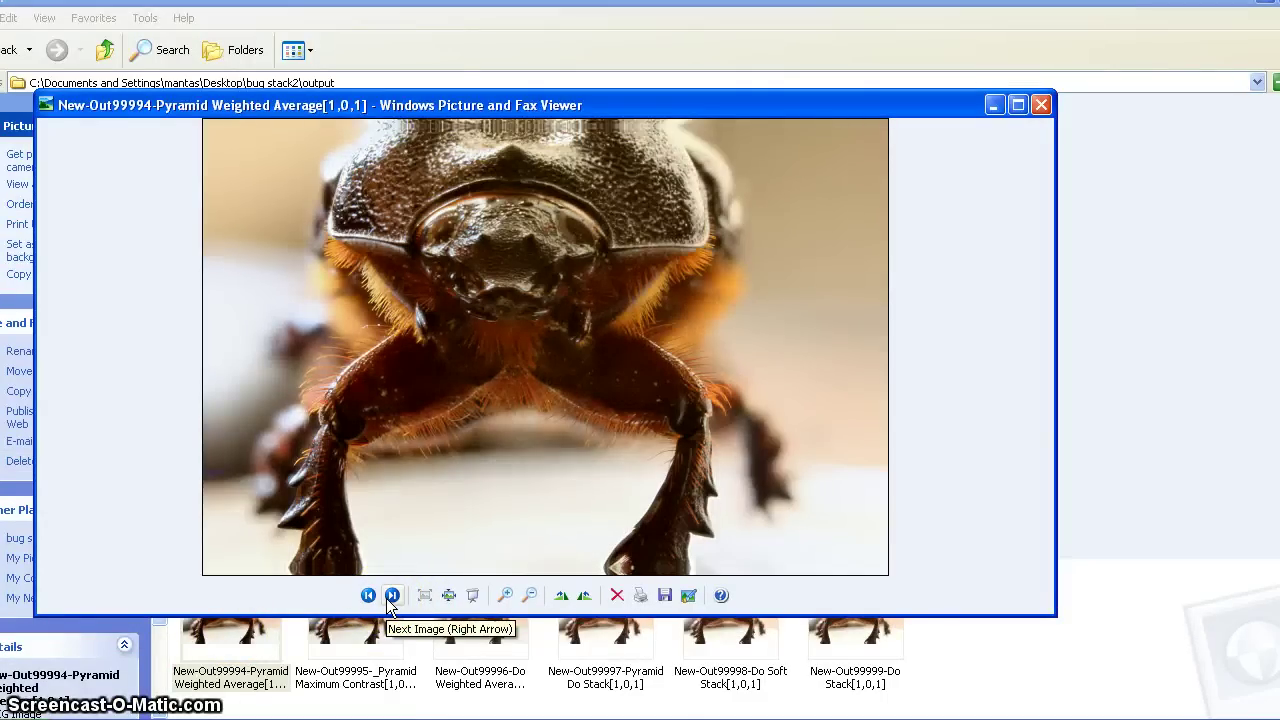
- Step through the six stacked beetle results to compare them, then close the viewer
left_click(388, 598)
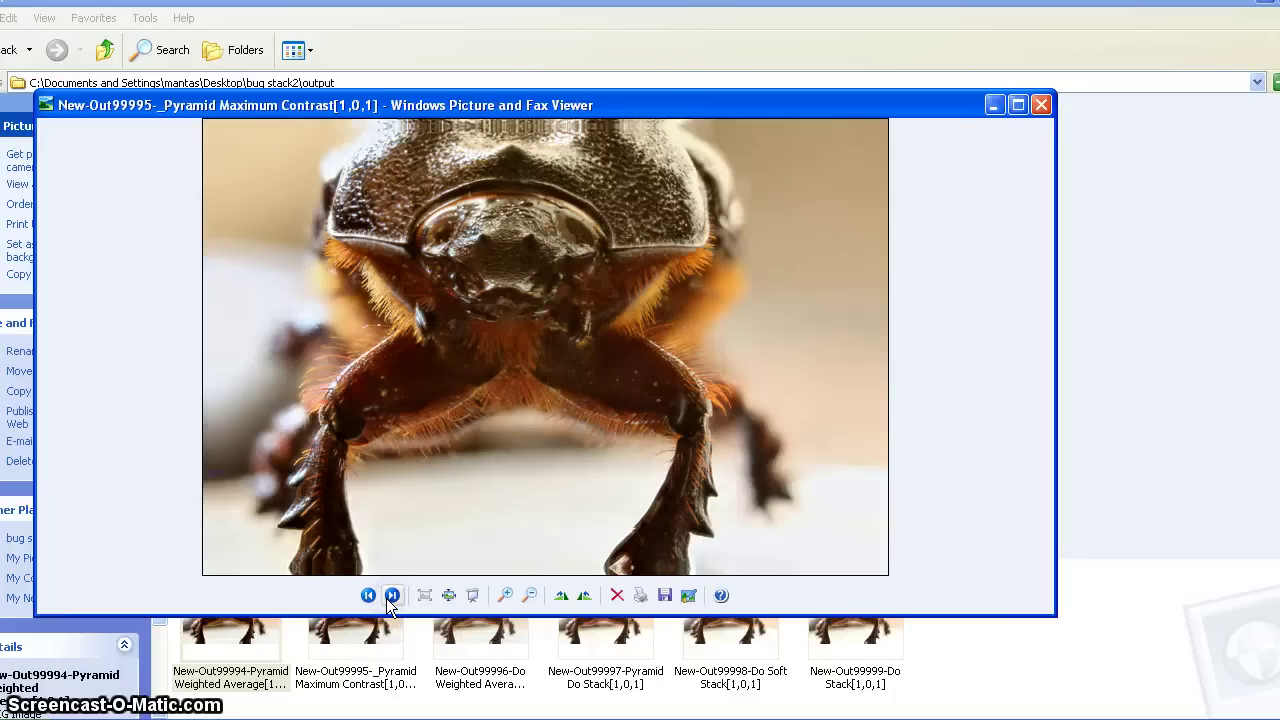
left_click(388, 598)
left_click(388, 598)
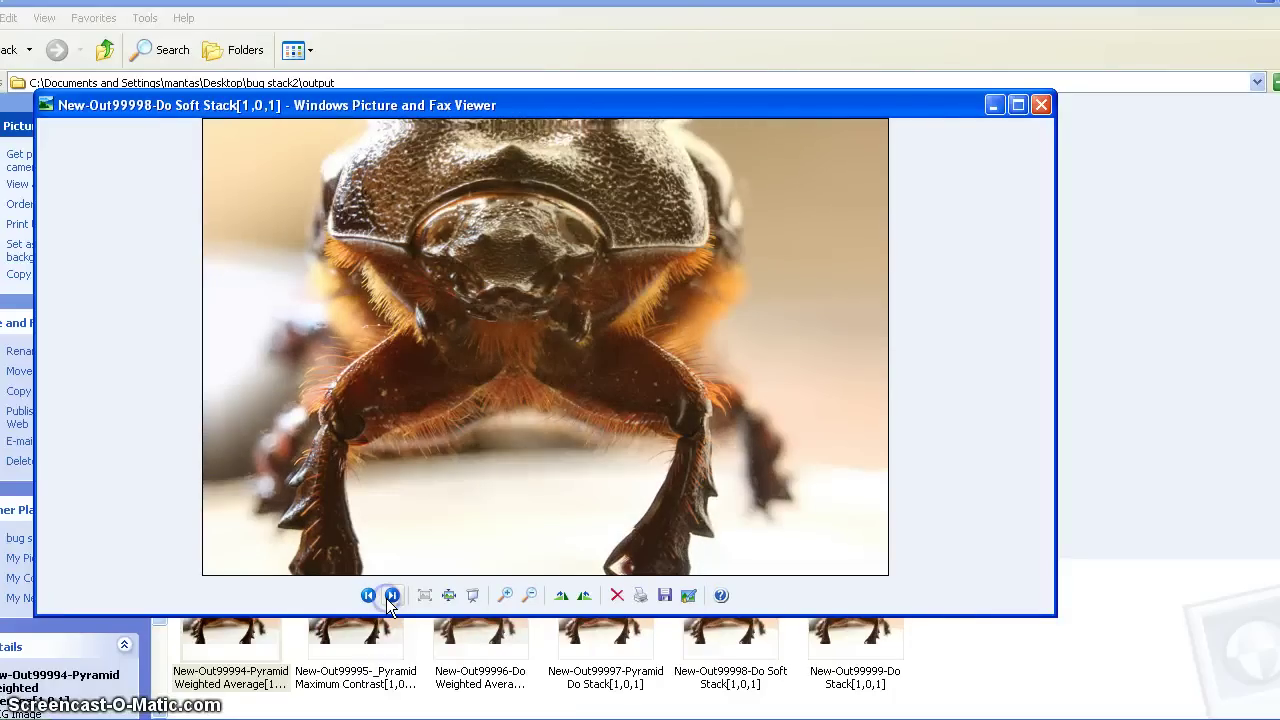
left_click(388, 598)
left_click(392, 596)
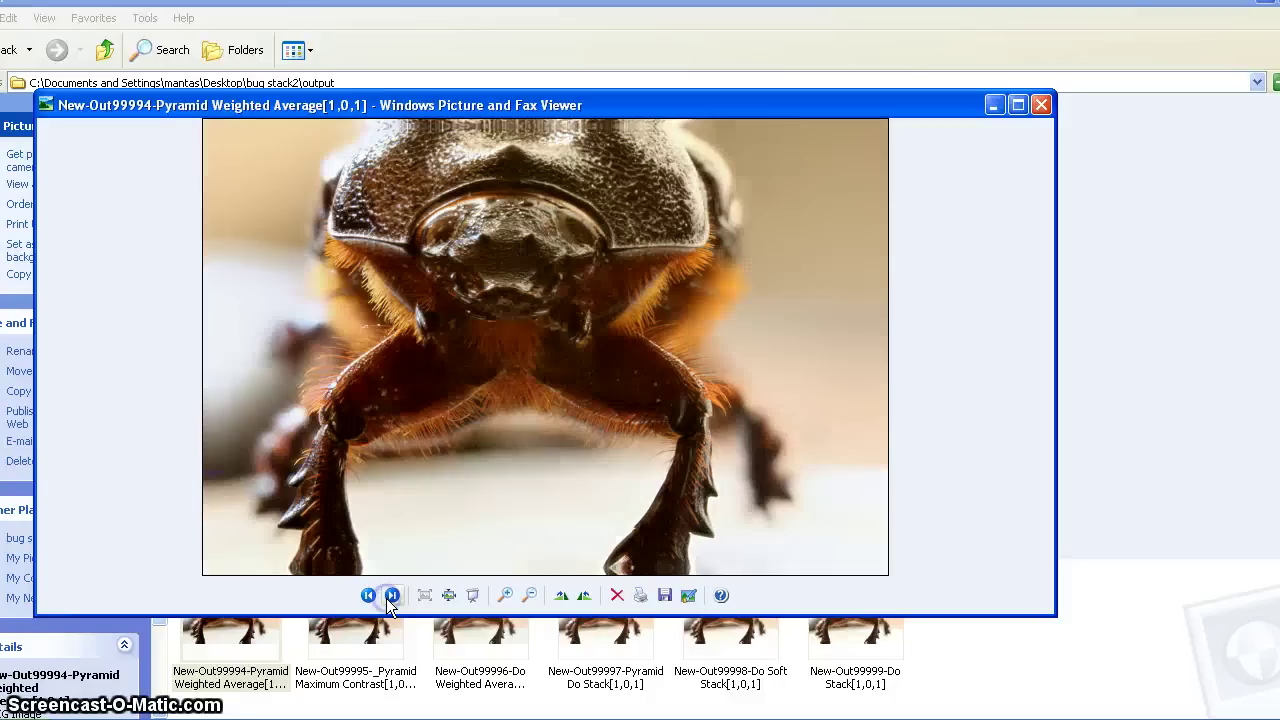
left_click(392, 596)
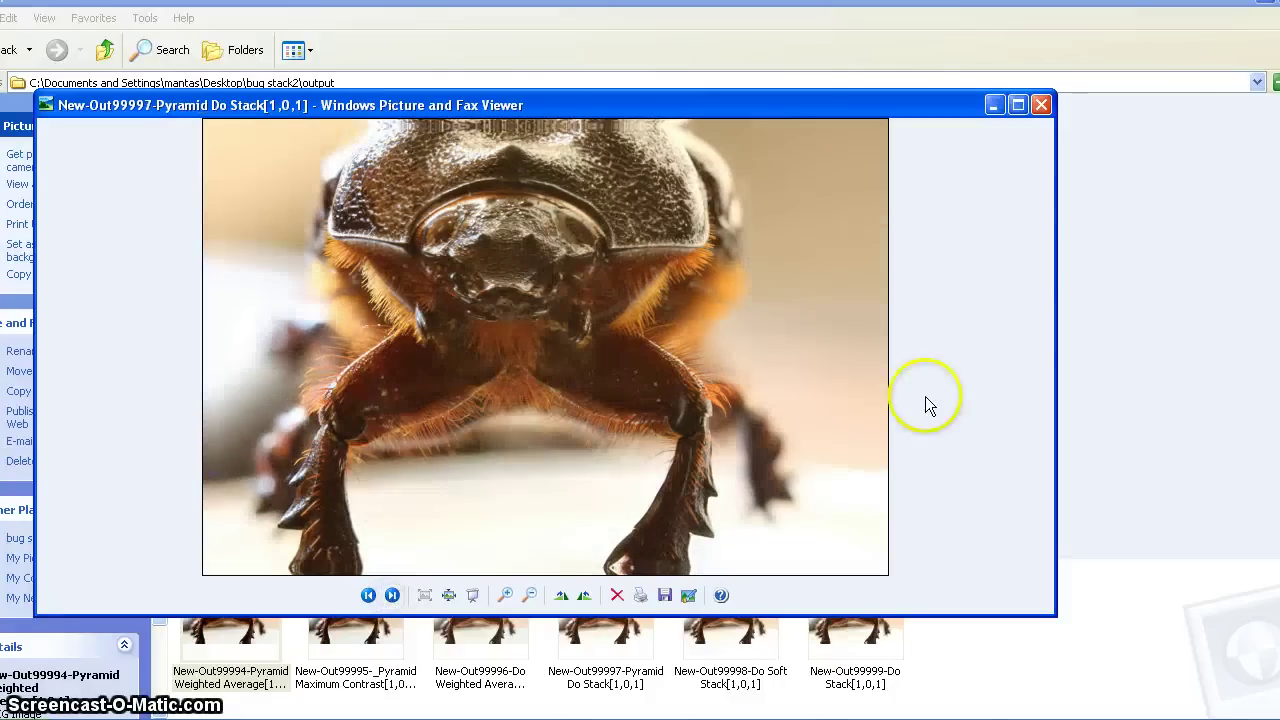
left_click(1041, 105)
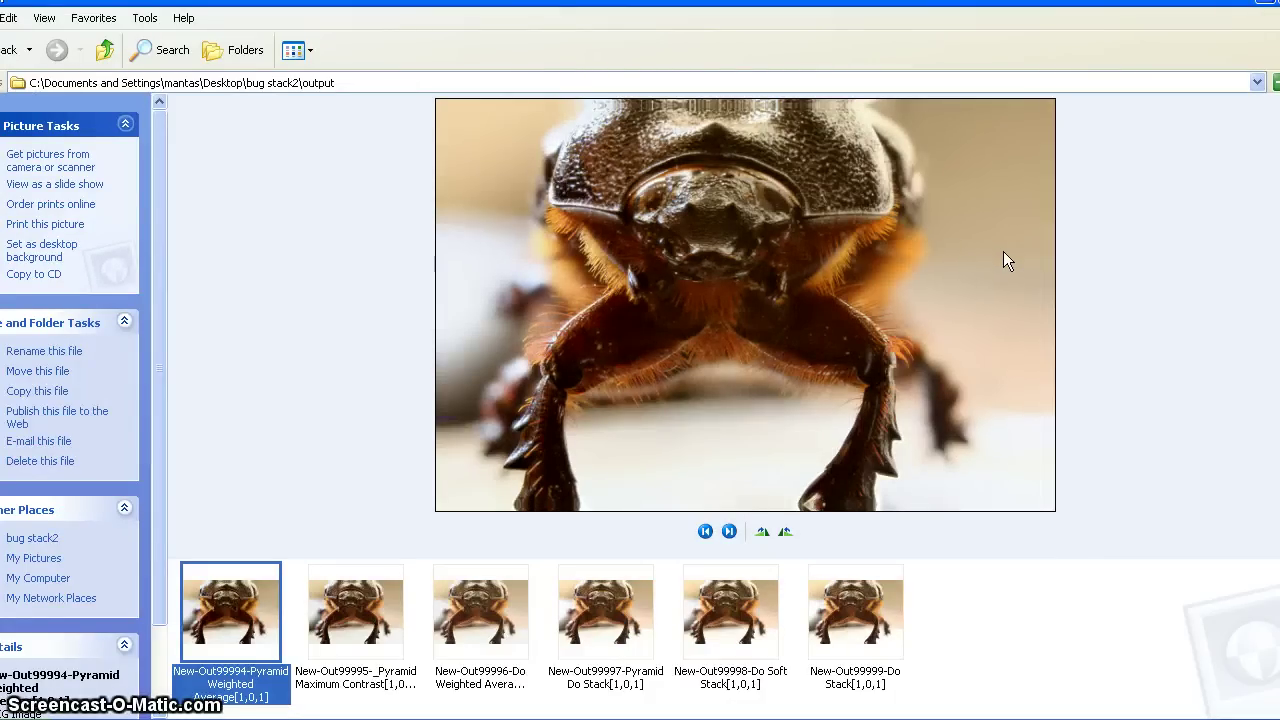
- Close the bug stack2 output folder window, leaving only the desktop
left_click(1015, 284)
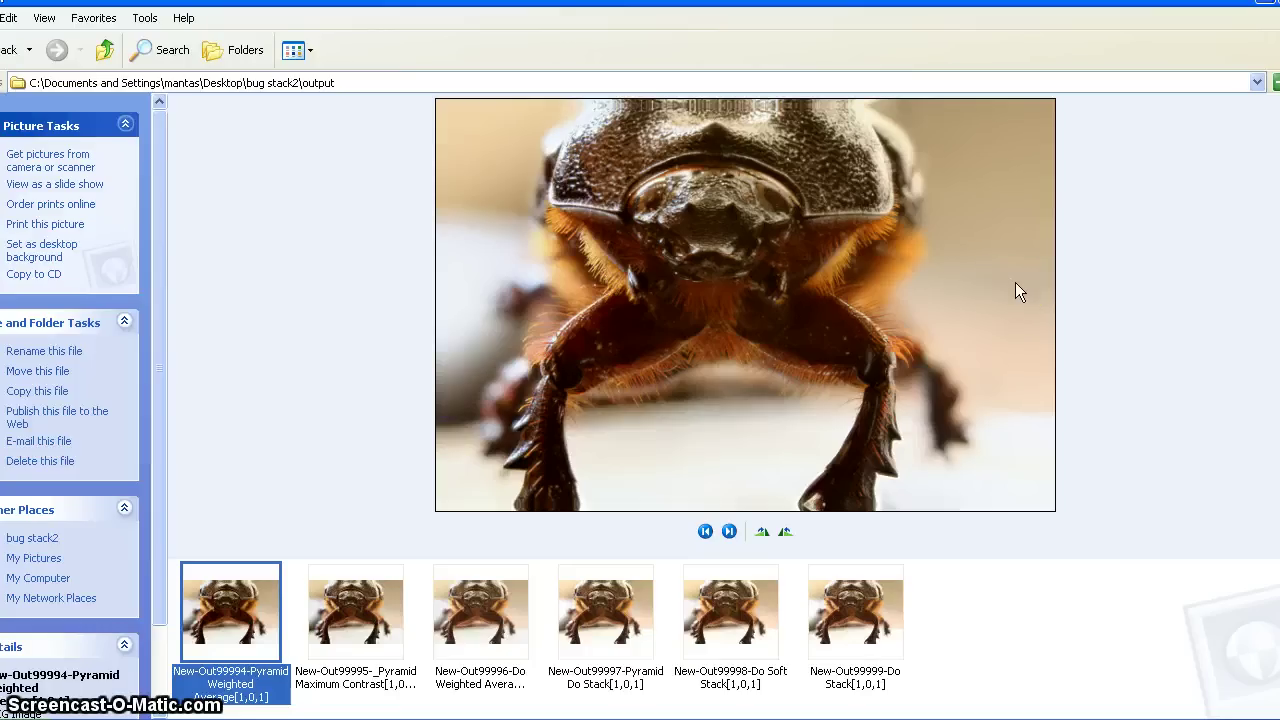
left_click(1040, 292)
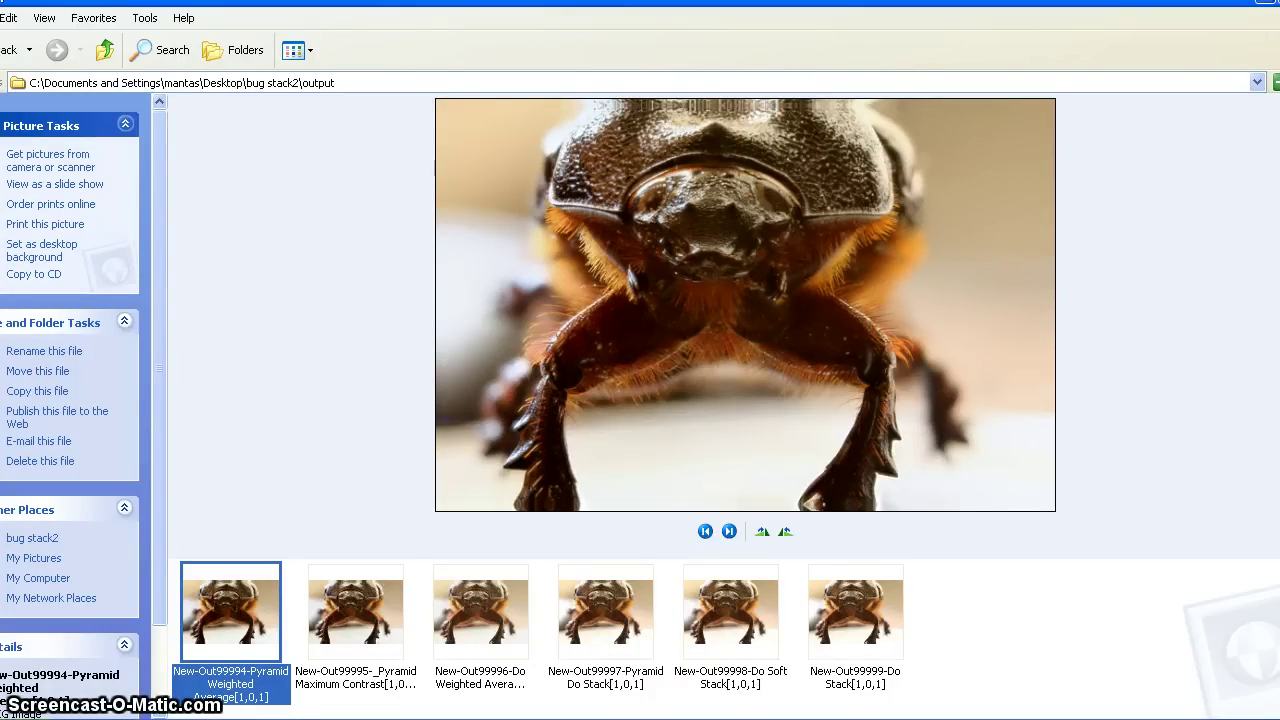
left_click(1028, 326)
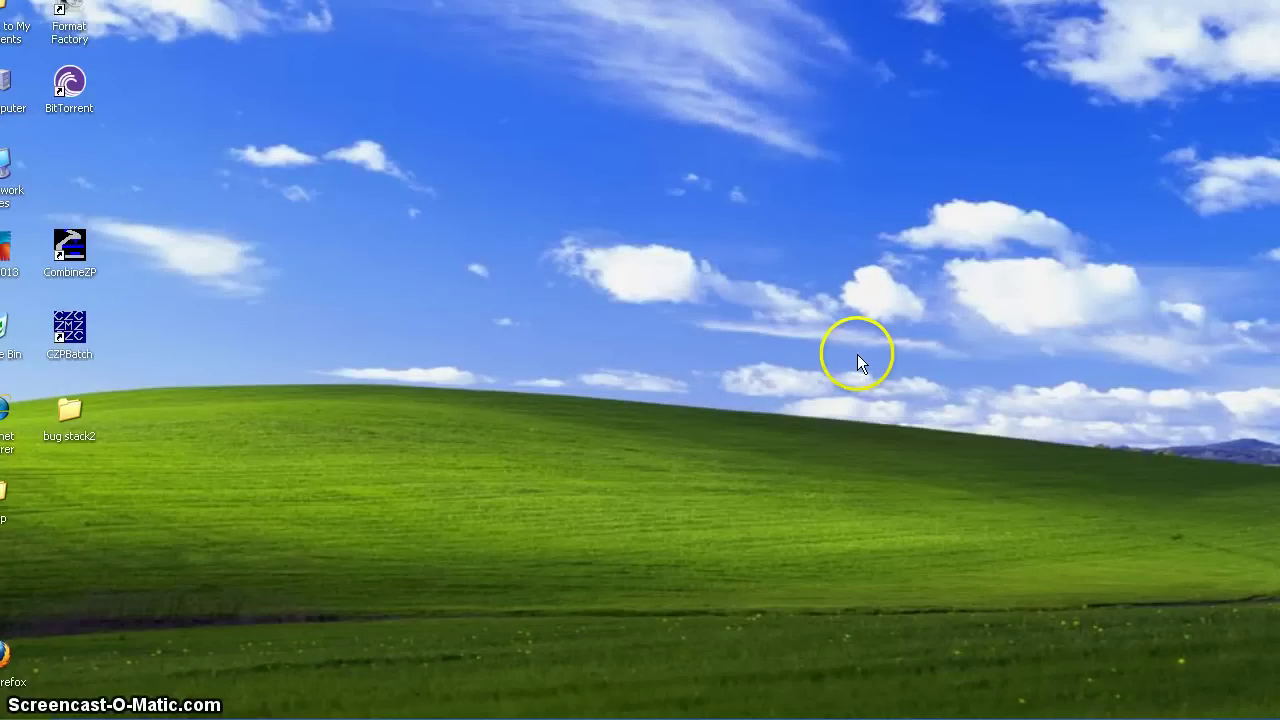